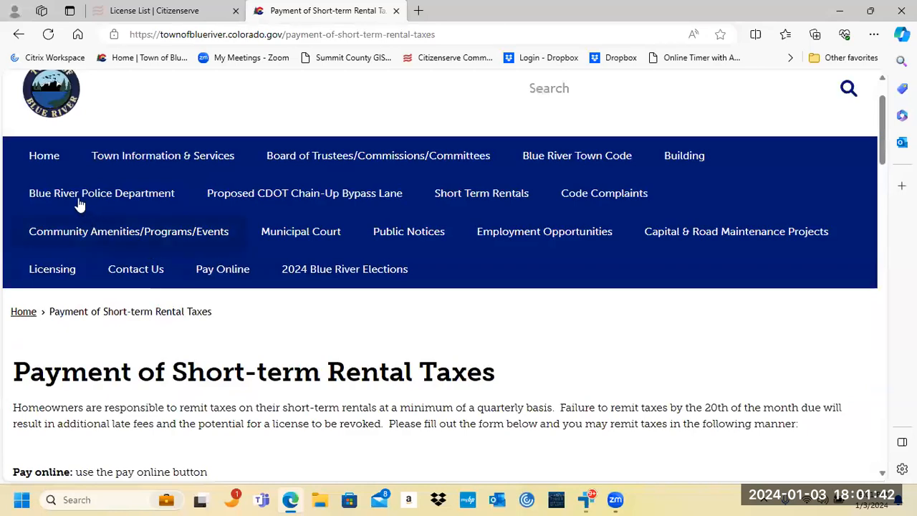
Step: Open the Town of Blue River Online Portal from the town website's home page
left_click(52, 168)
scroll(378, 370, "down", 3)
scroll(376, 369, "down", 12)
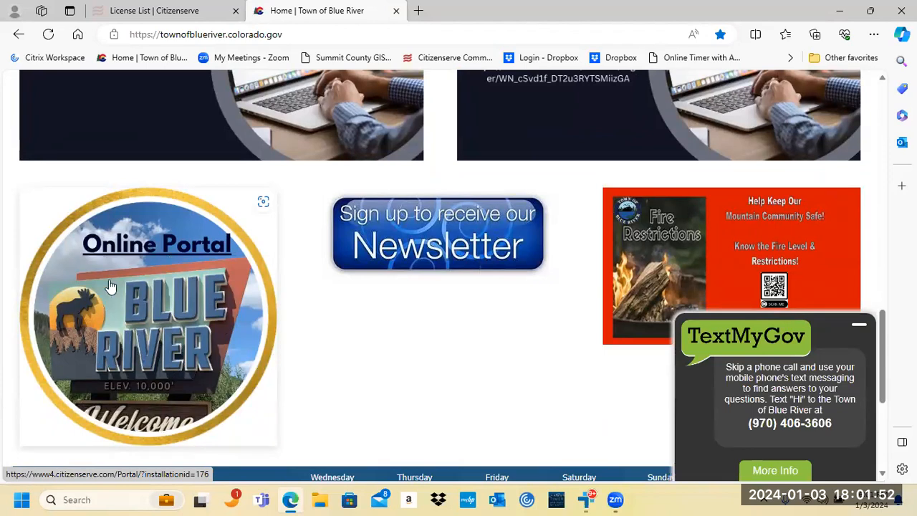
left_click(141, 318)
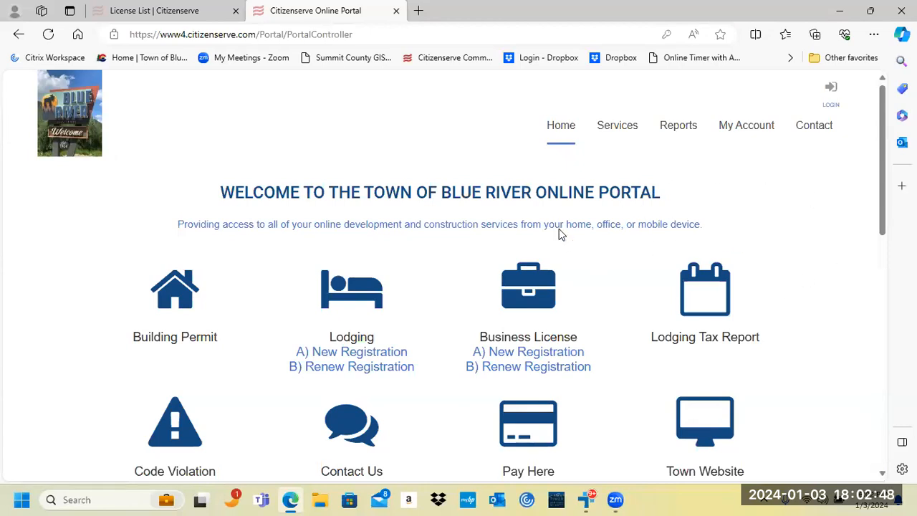
Step: Log in to the online portal with the saved account credentials
left_click(832, 109)
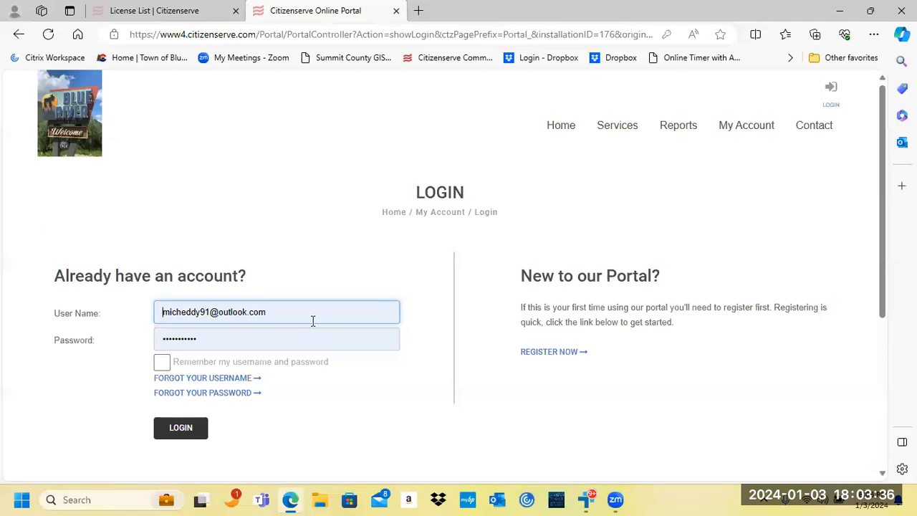
scroll(313, 321, "down", 2)
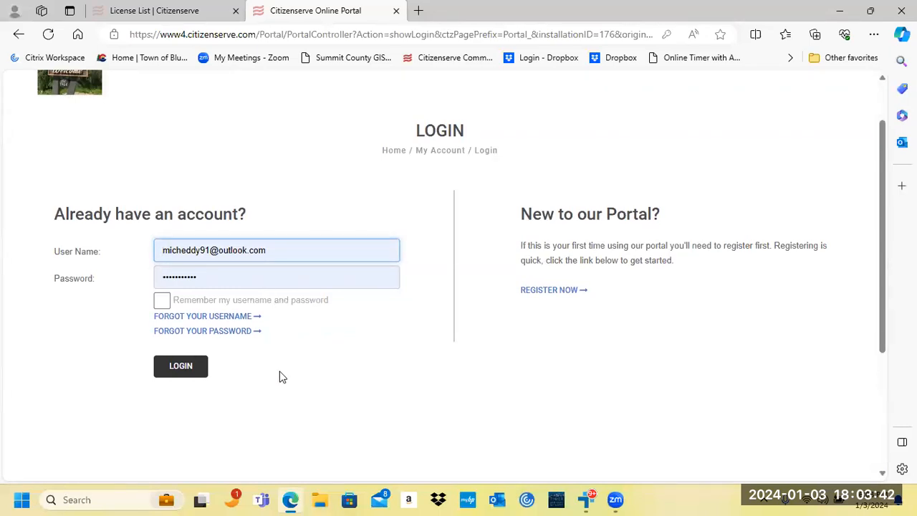
left_click(180, 371)
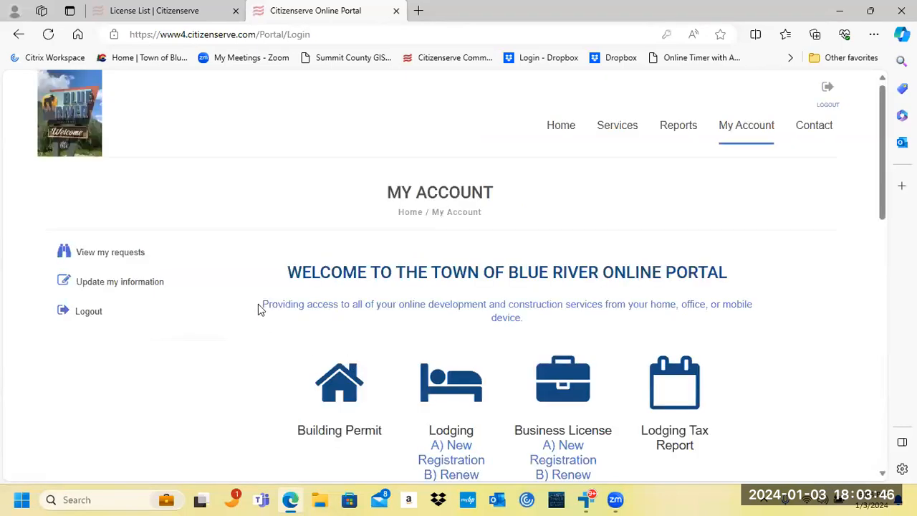
Step: View the account's requests and switch the list to business licensing
scroll(259, 308, "down", 1)
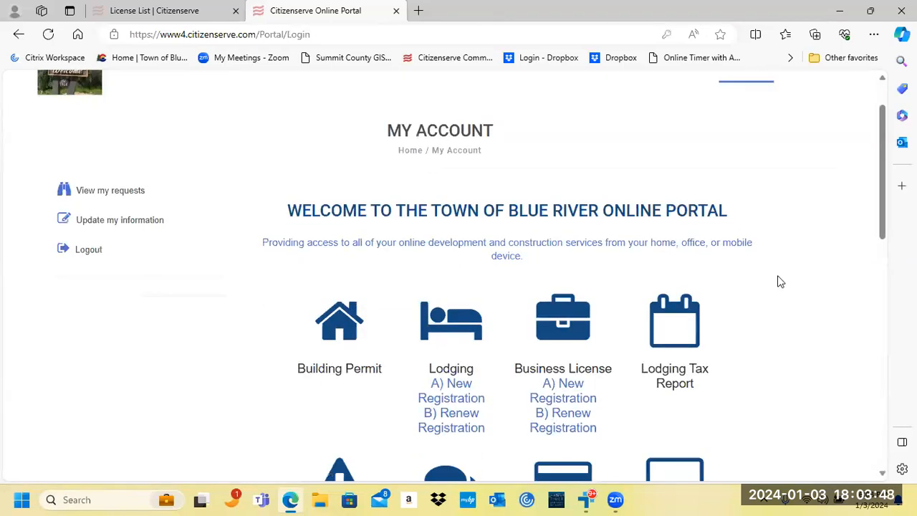
left_click(115, 188)
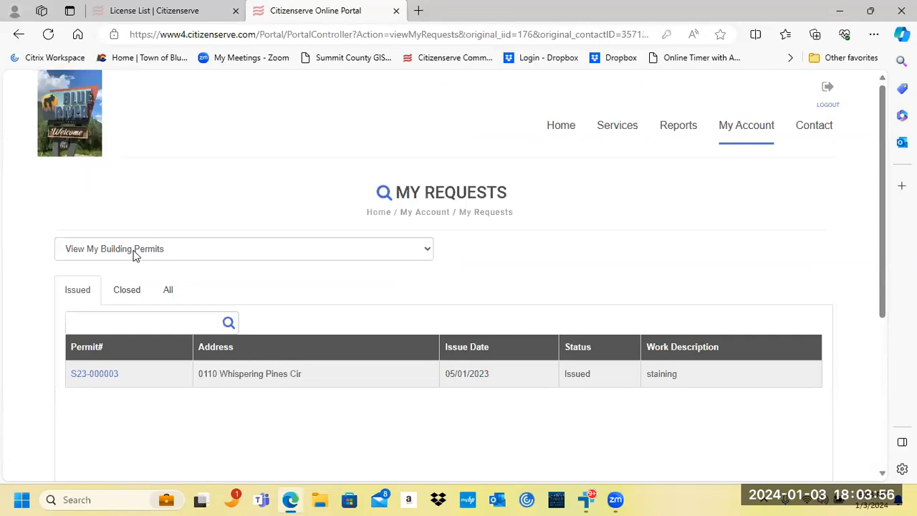
left_click(133, 252)
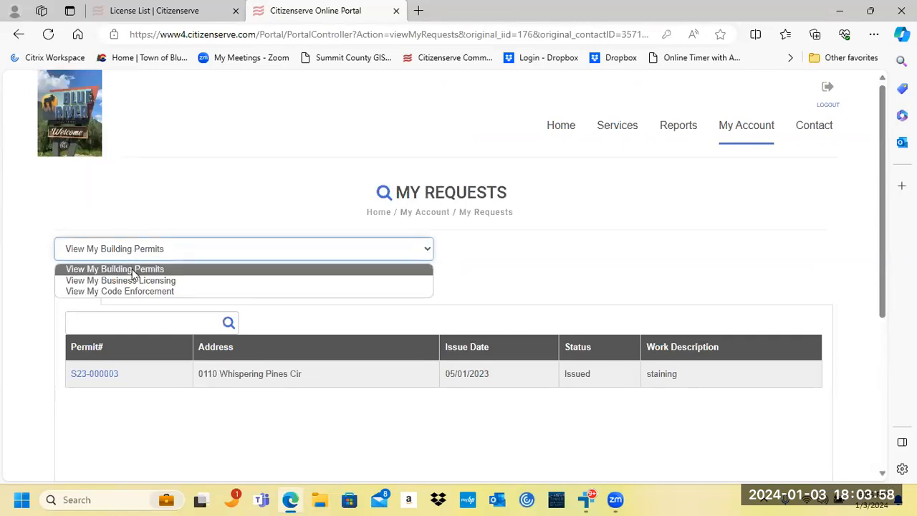
left_click(134, 281)
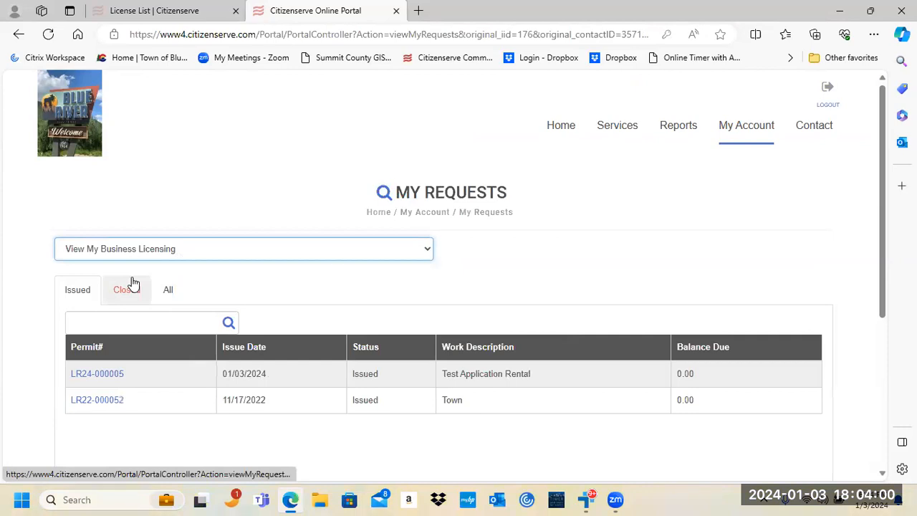
scroll(54, 329, "down", 2)
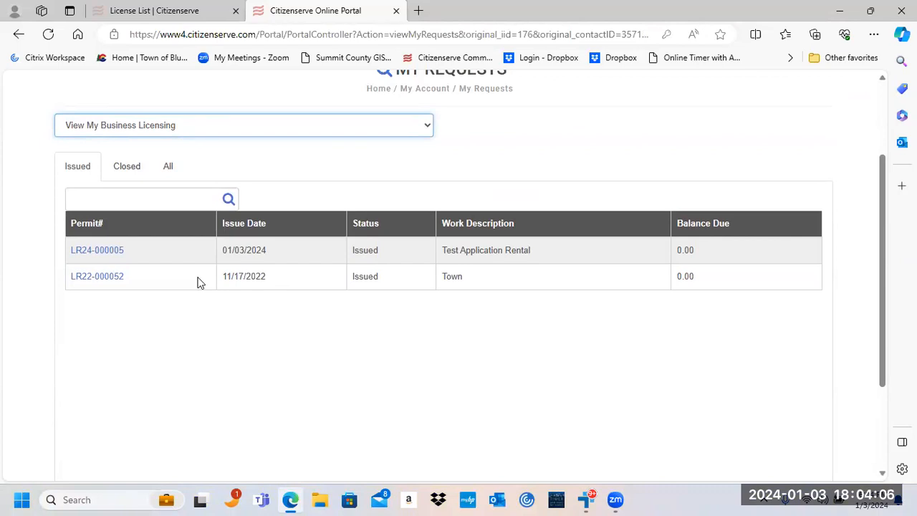
Step: Open the issued Test Application Rental license and review its details and available actions
left_click(118, 256)
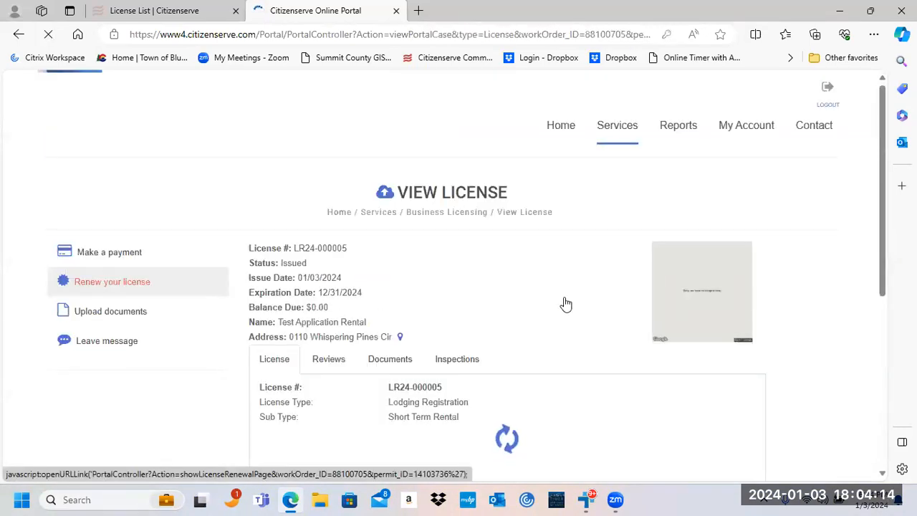
scroll(581, 305, "down", 1)
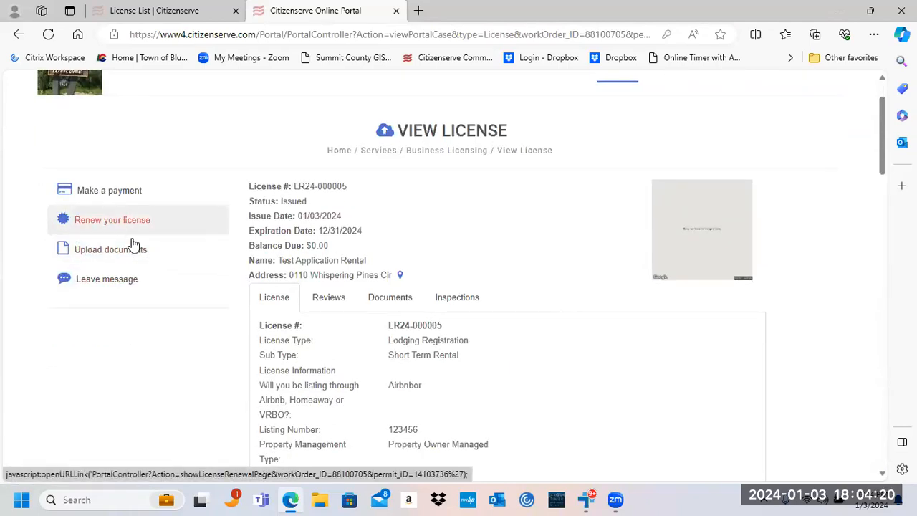
scroll(199, 370, "down", 1)
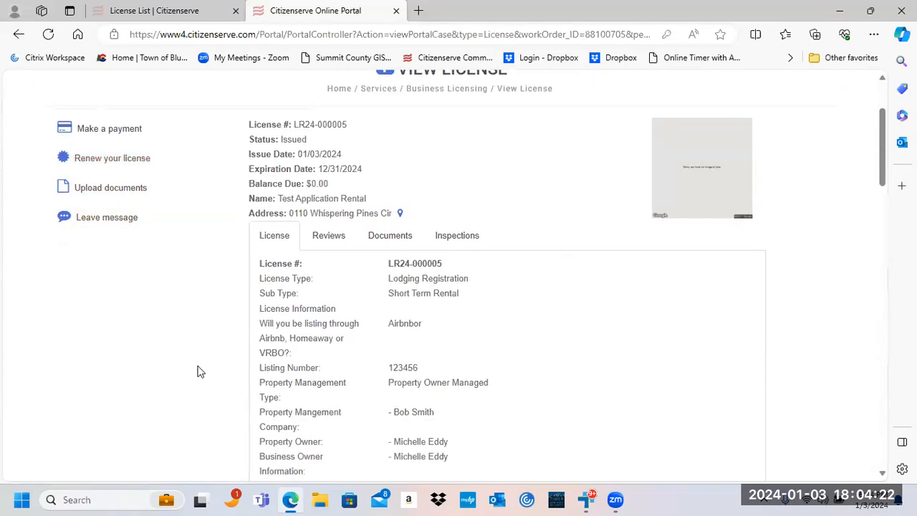
scroll(200, 370, "up", 2)
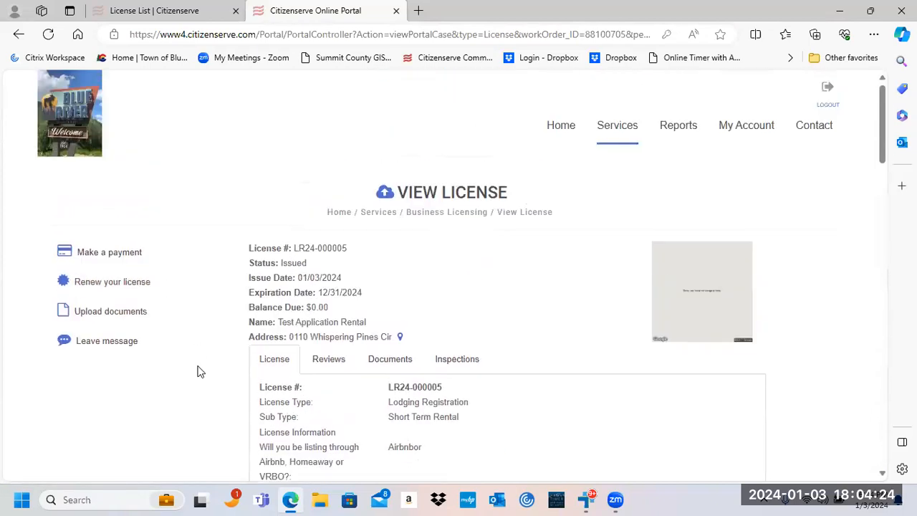
Step: Start a Lodging Tax Report from the portal home page for the business Test Application Rental
left_click(559, 134)
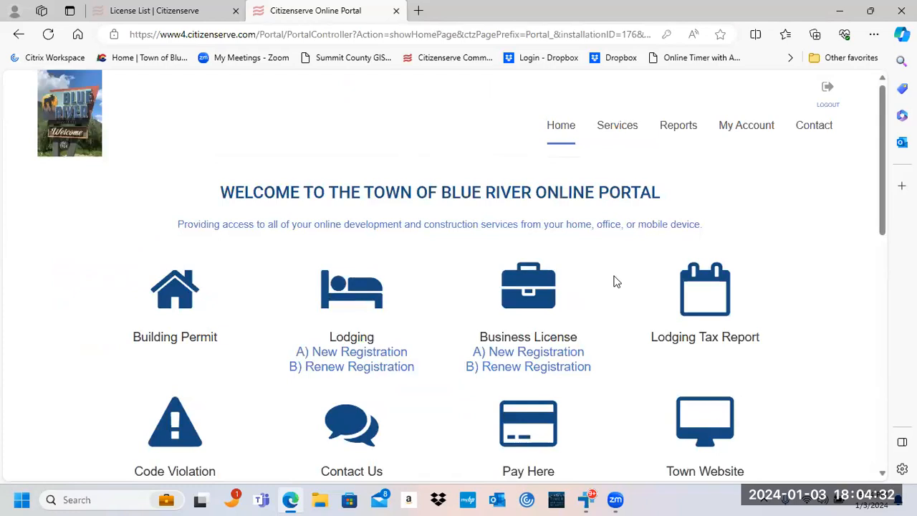
left_click(707, 298)
left_click(383, 269)
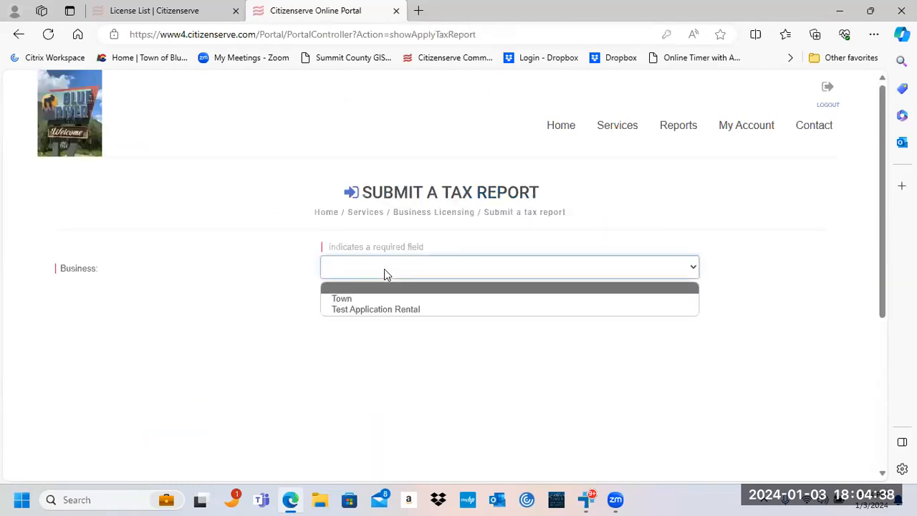
left_click(351, 309)
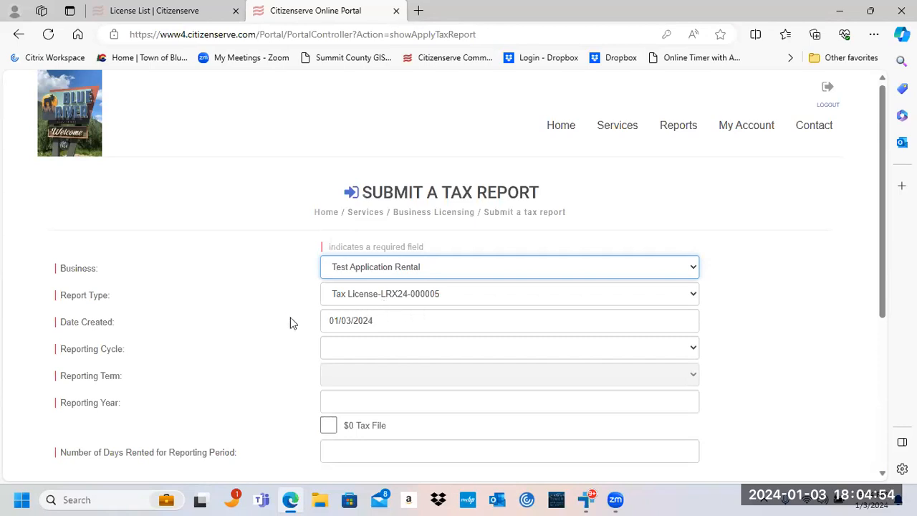
scroll(290, 322, "down", 3)
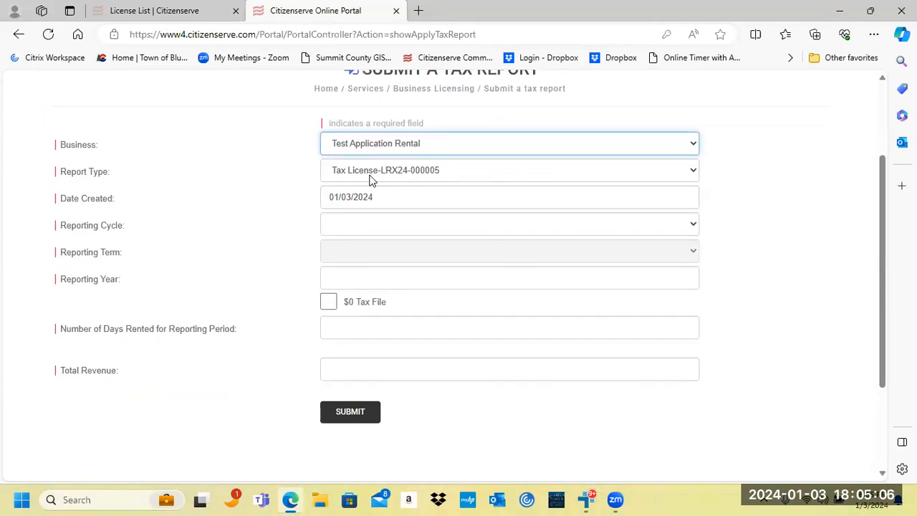
Step: Set the report to a Monthly reporting cycle, term 12 - December, and reporting year 2023
left_click(371, 228)
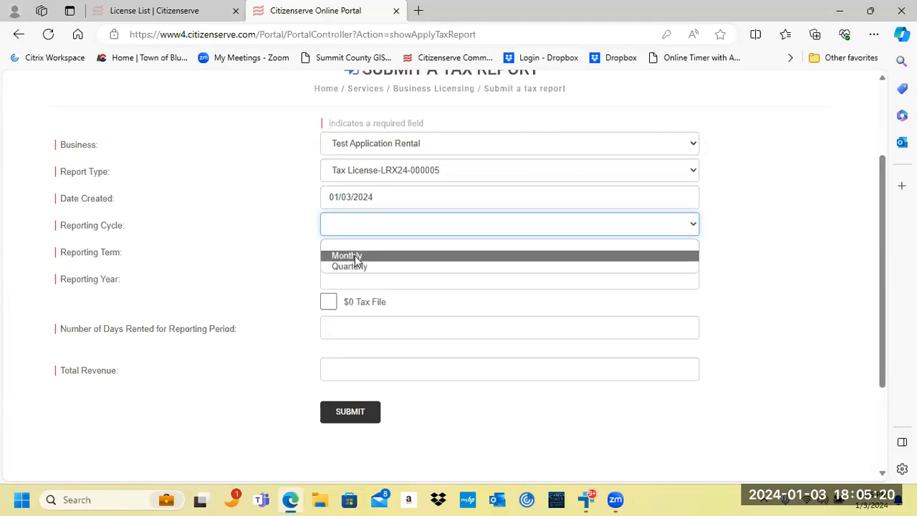
left_click(355, 256)
left_click(355, 257)
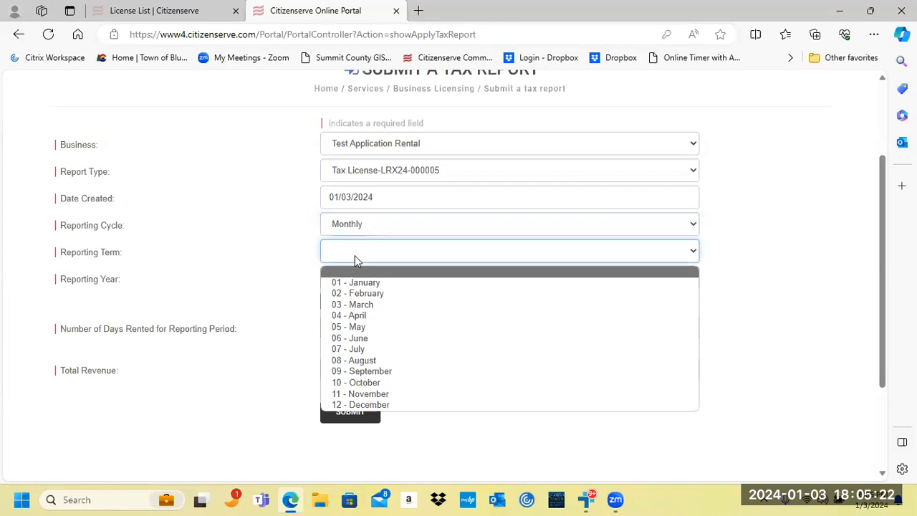
left_click(371, 404)
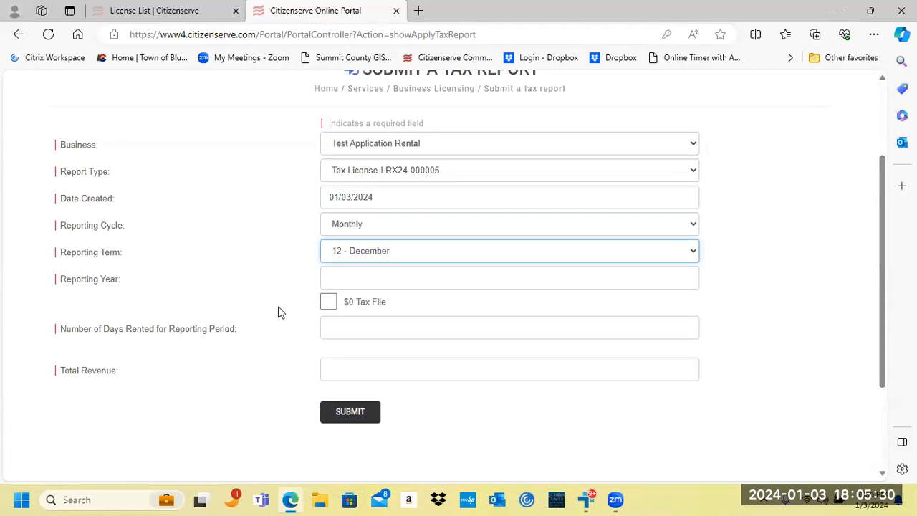
left_click(375, 283)
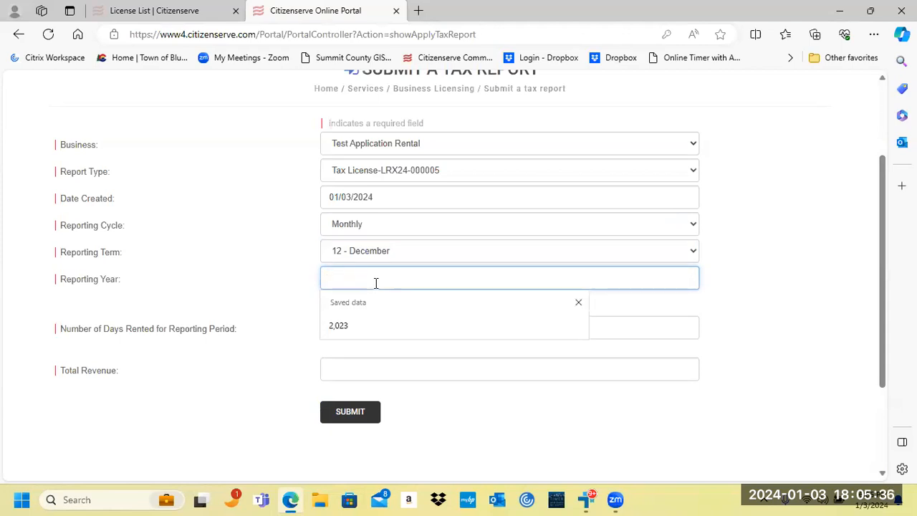
type("2023")
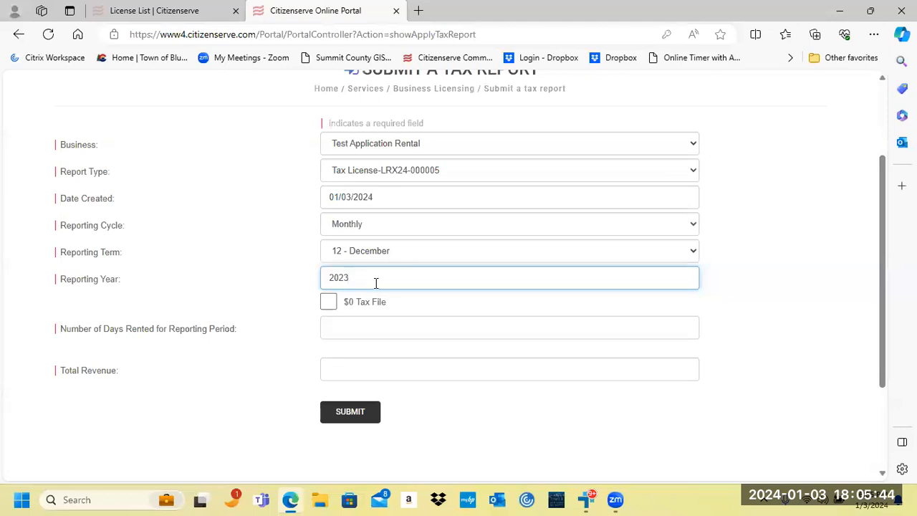
Step: Enter 20 days rented and a total revenue of $2,000.00, and submit the tax report
left_click(353, 331)
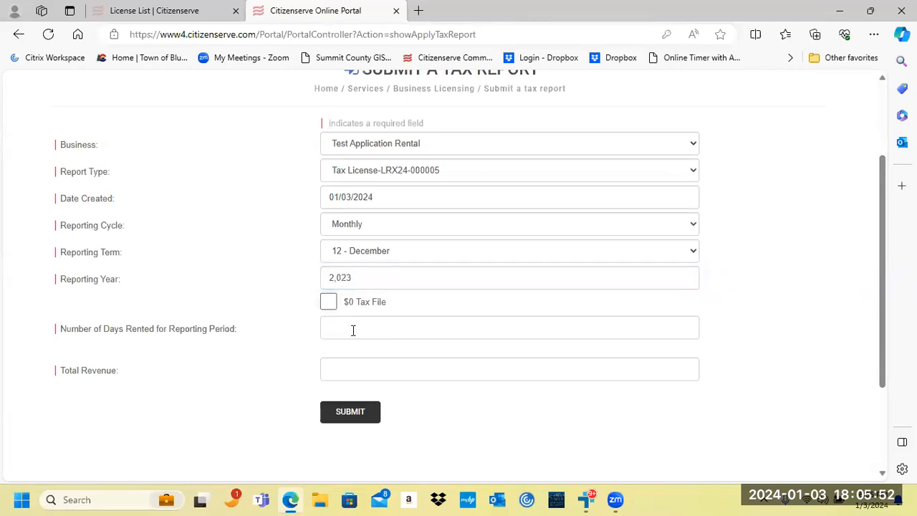
left_click(353, 330)
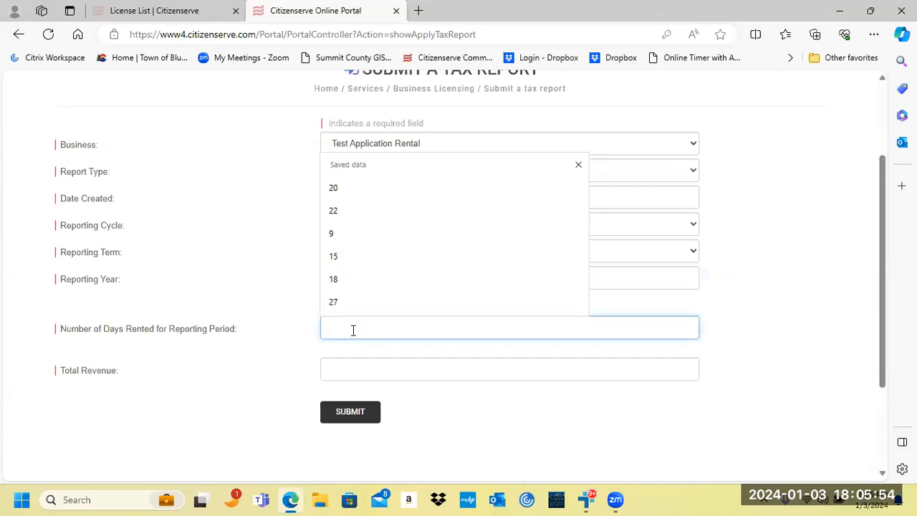
type("20")
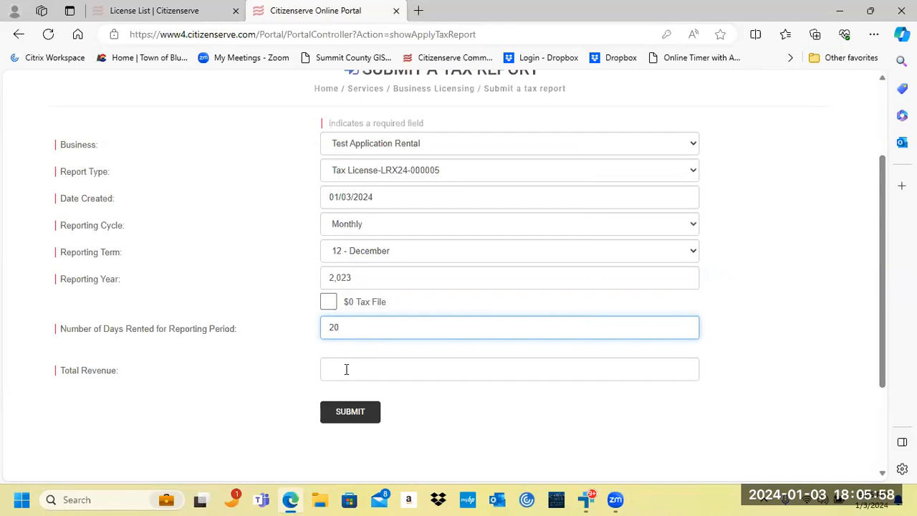
left_click(346, 369)
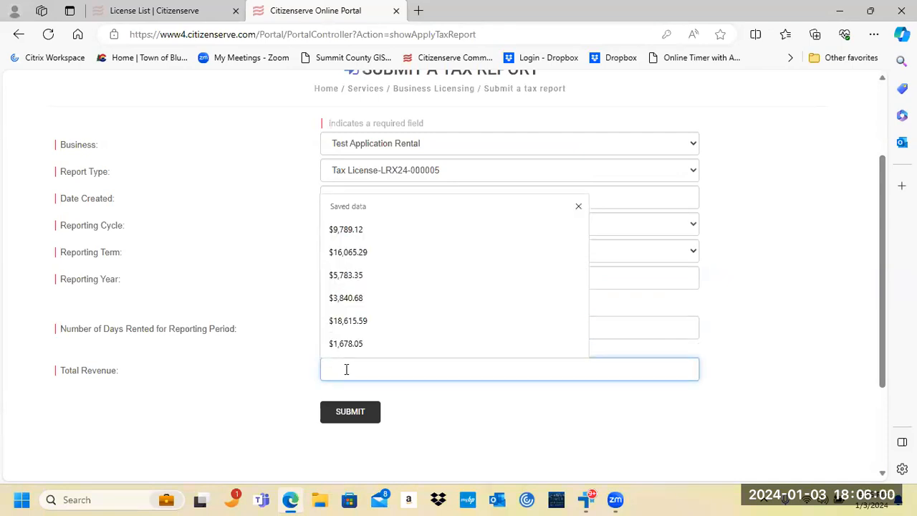
type("2,00")
type("000")
left_click(346, 412)
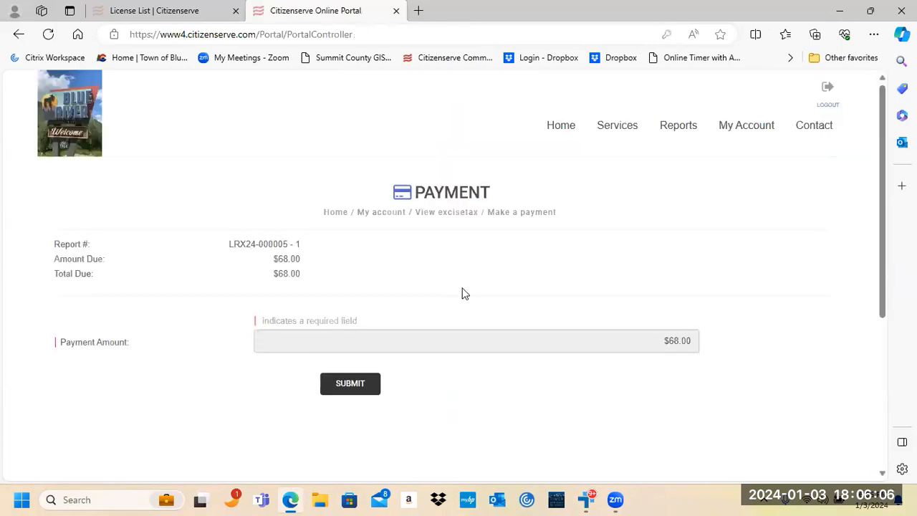
Step: Proceed with the tax payment to the state checkout and examine its transaction detail and payment type section
scroll(473, 290, "down", 1)
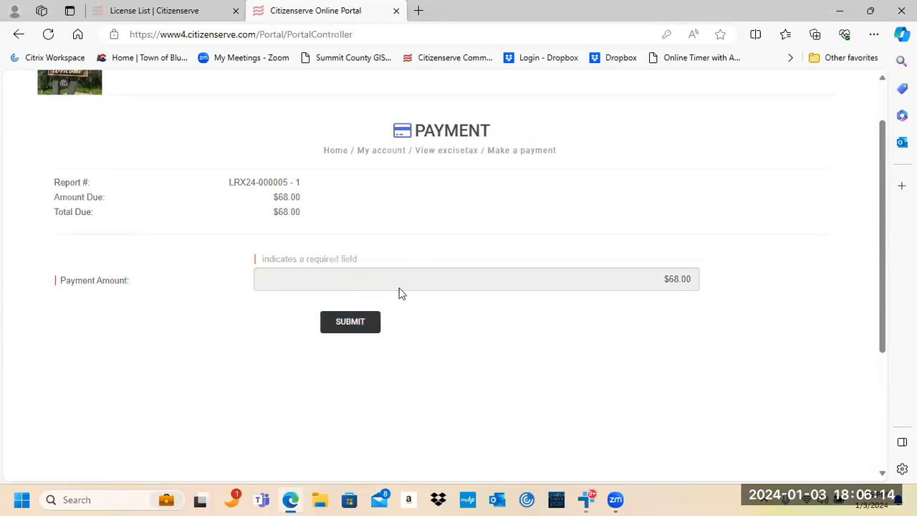
left_click(358, 323)
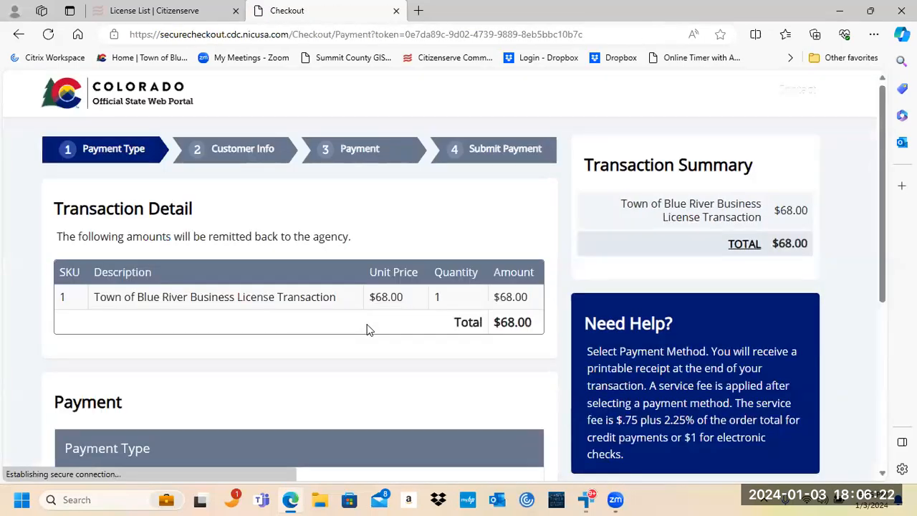
scroll(370, 330, "down", 1)
scroll(366, 326, "down", 1)
scroll(368, 324, "down", 1)
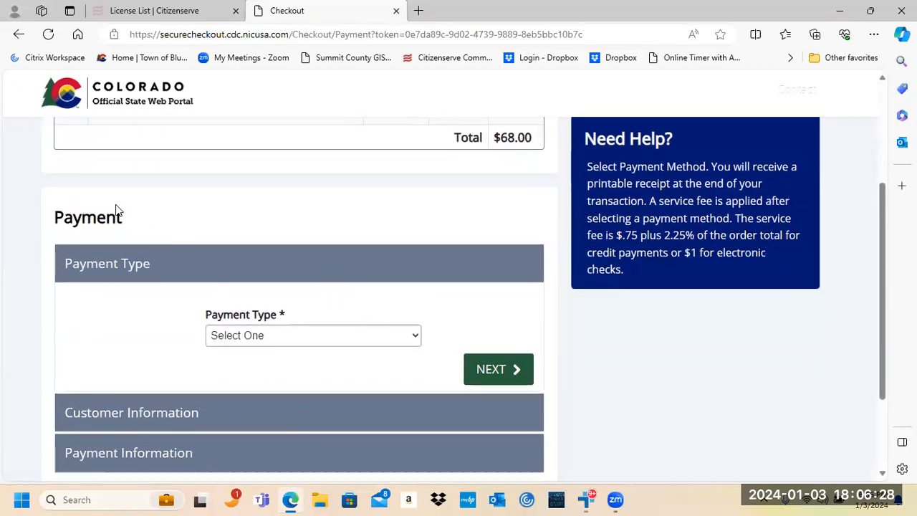
Step: Leave the checkout without paying and return to the online portal's home page
left_click(20, 34)
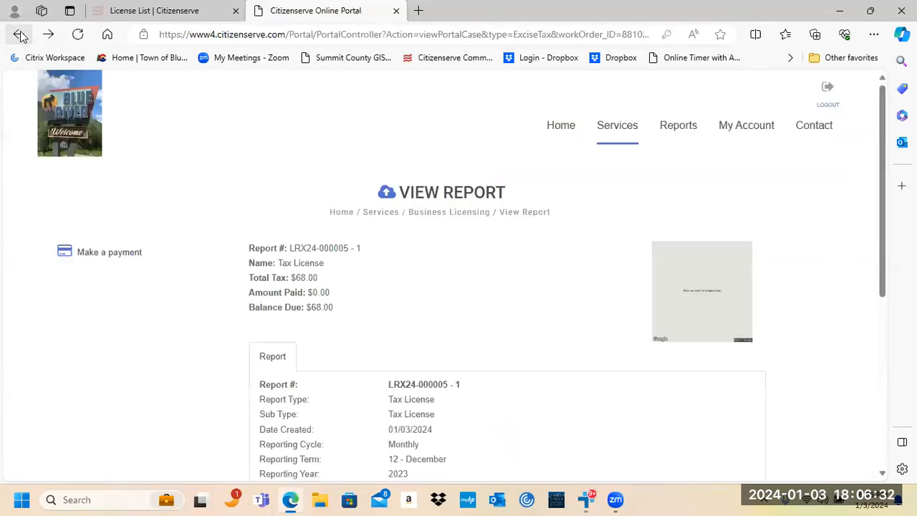
left_click(19, 35)
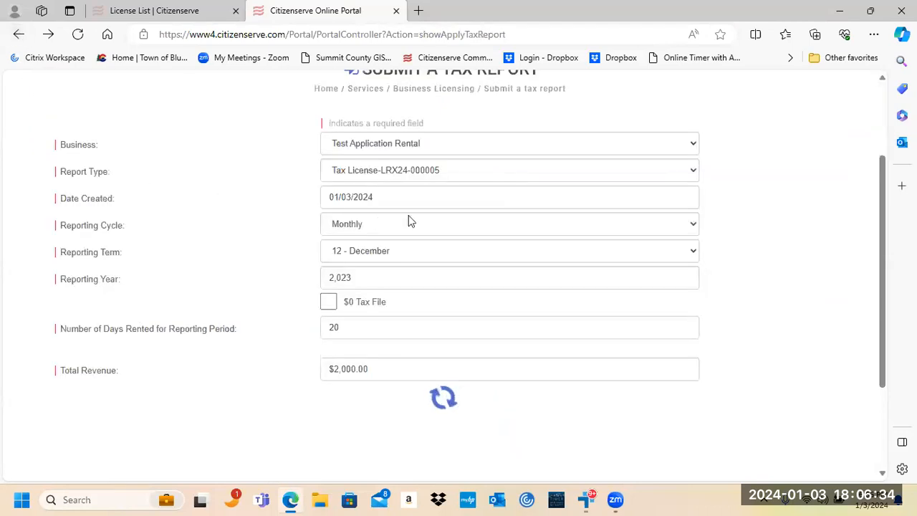
scroll(747, 248, "up", 3)
left_click(575, 133)
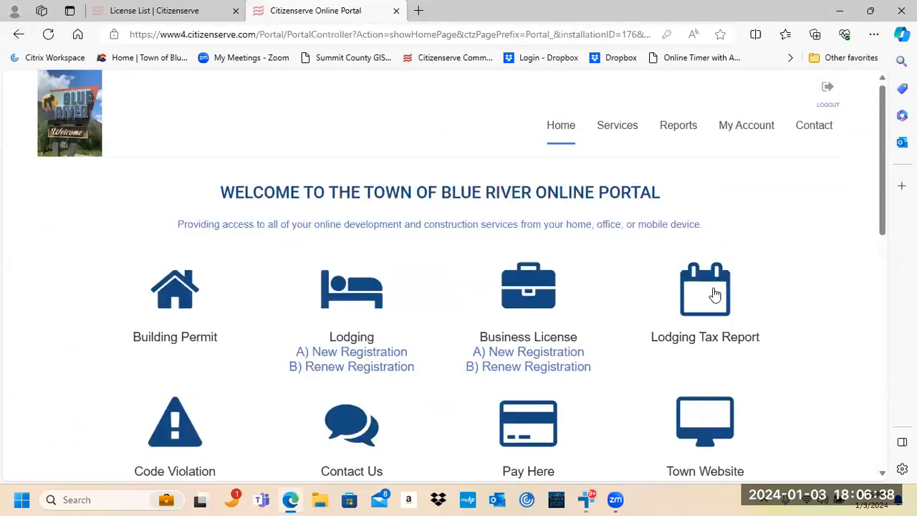